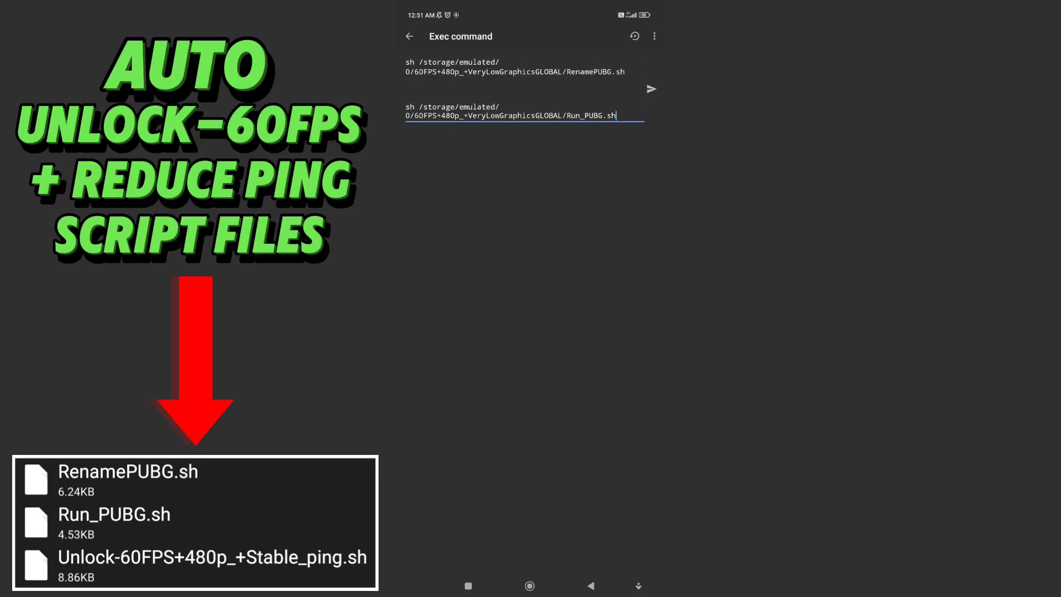
Execute the entered RenamePUBG and Run_PUBG sh commands from Brevent's Exec screen
left_click(652, 89)
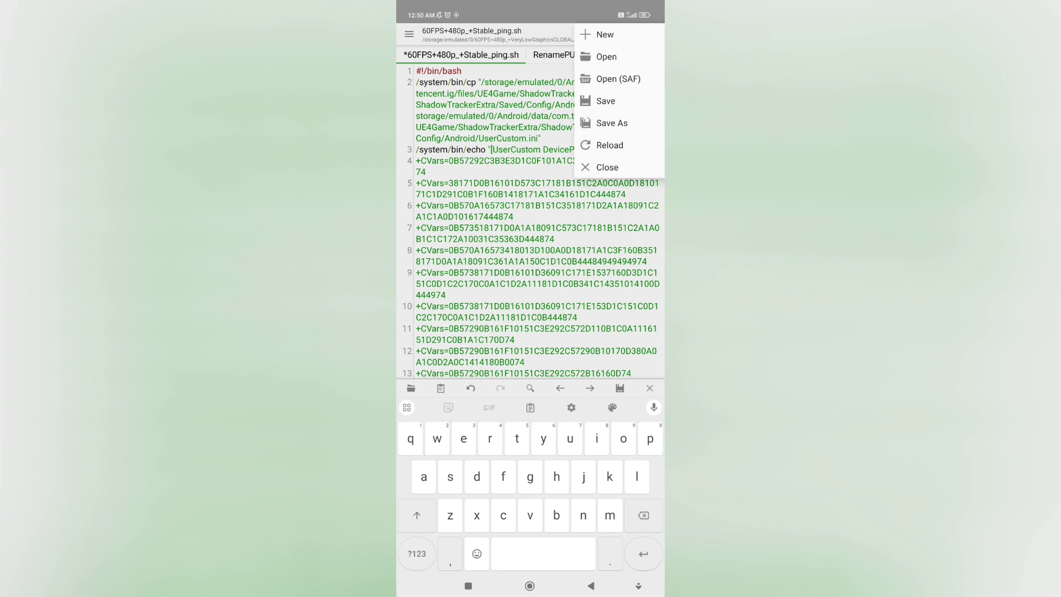
Save the Stable_ping script, then return to the ZArchiver script folder and long-press Readme.txt
left_click(605, 100)
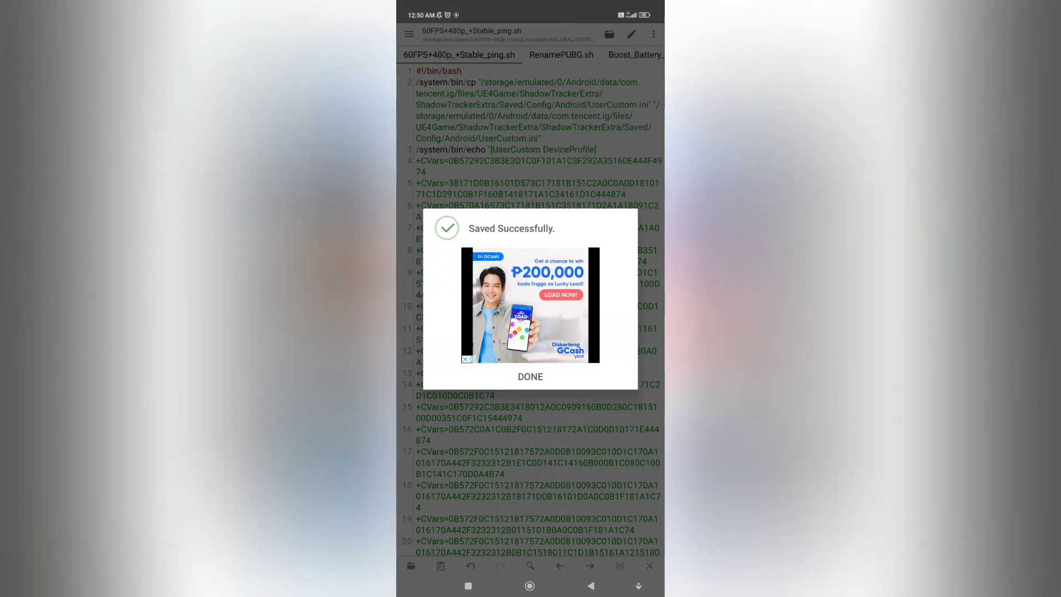
left_click(530, 376)
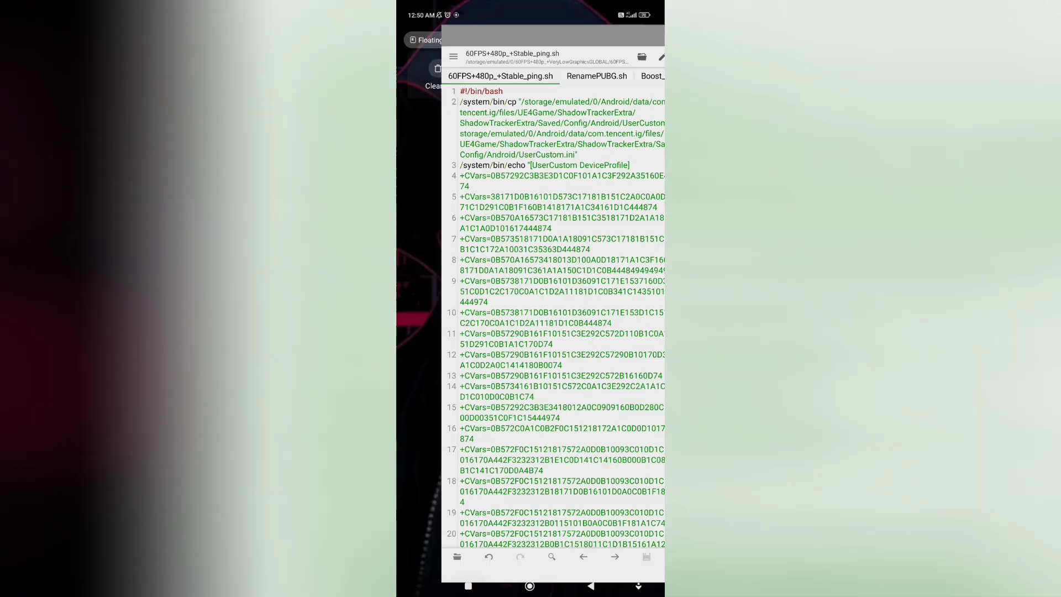
left_click(468, 586)
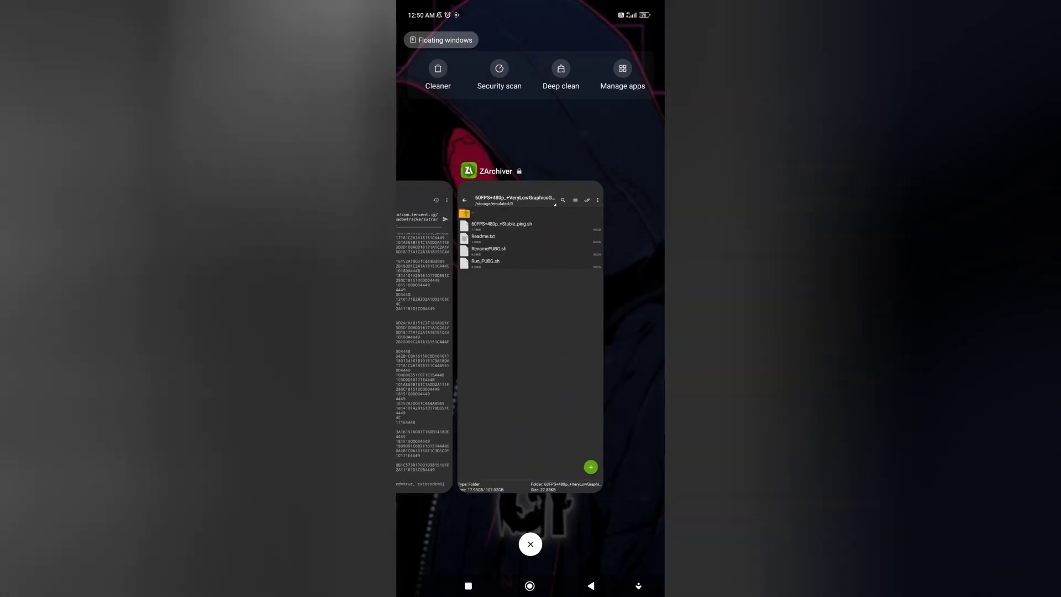
left_click(530, 332)
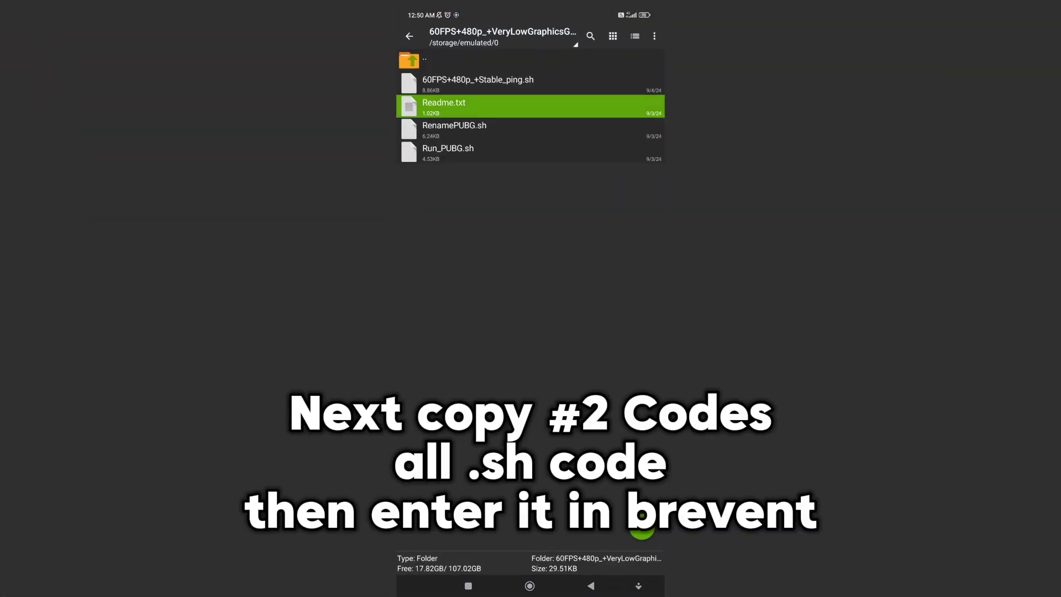
left_click(444, 106)
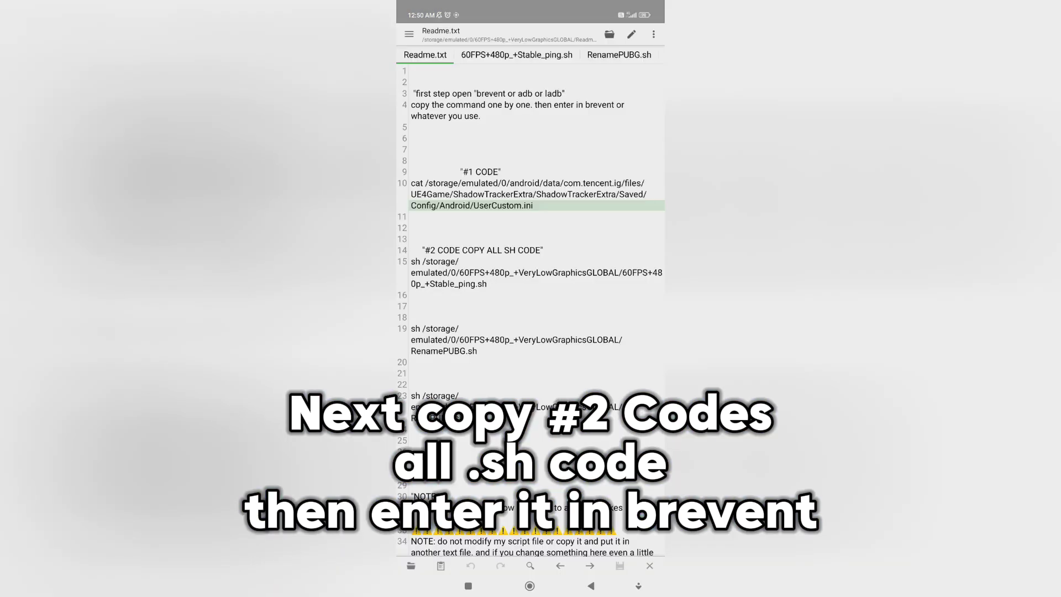
scroll(531, 307, "down", 1)
Copy the three #2 sh commands on lines 15–23 of Readme.txt
left_click(432, 227)
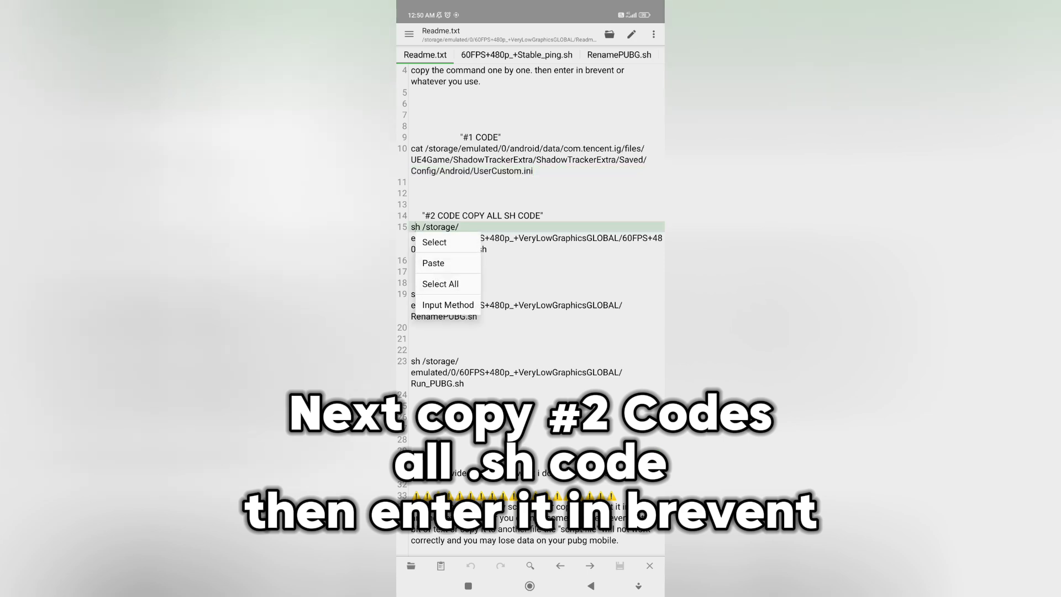
left_click(434, 242)
left_click_drag(460, 236, 469, 267)
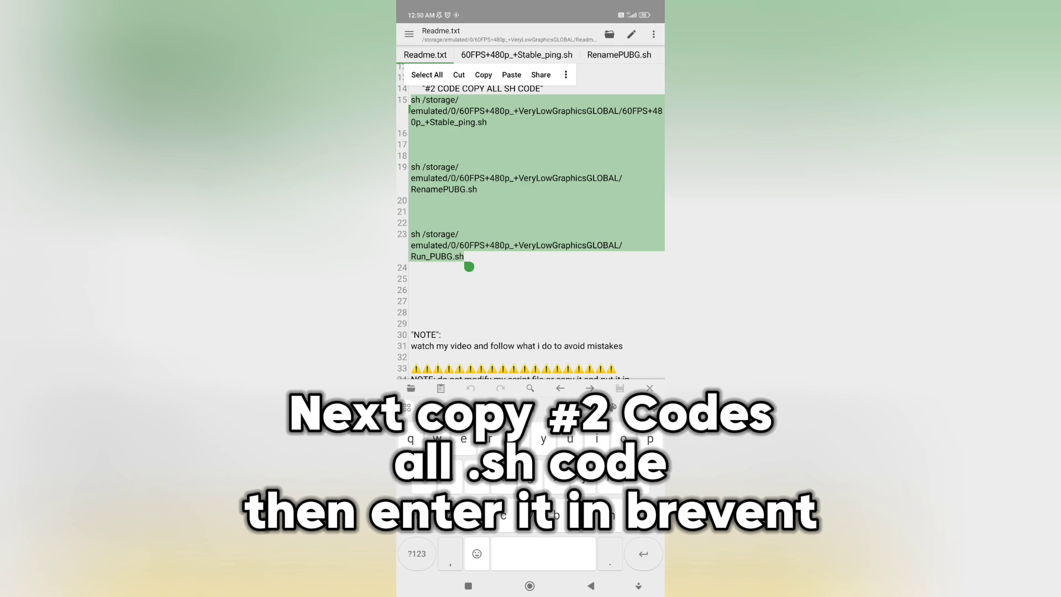
left_click(483, 75)
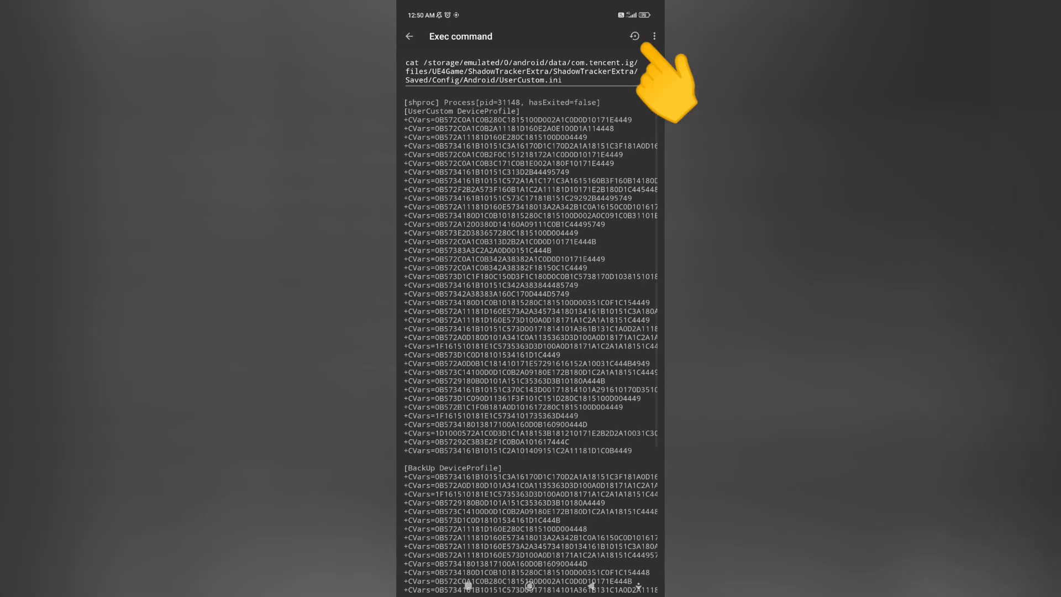
Paste the copied Readme sh commands into Brevent's command field and run them
left_click(655, 36)
left_click(431, 62)
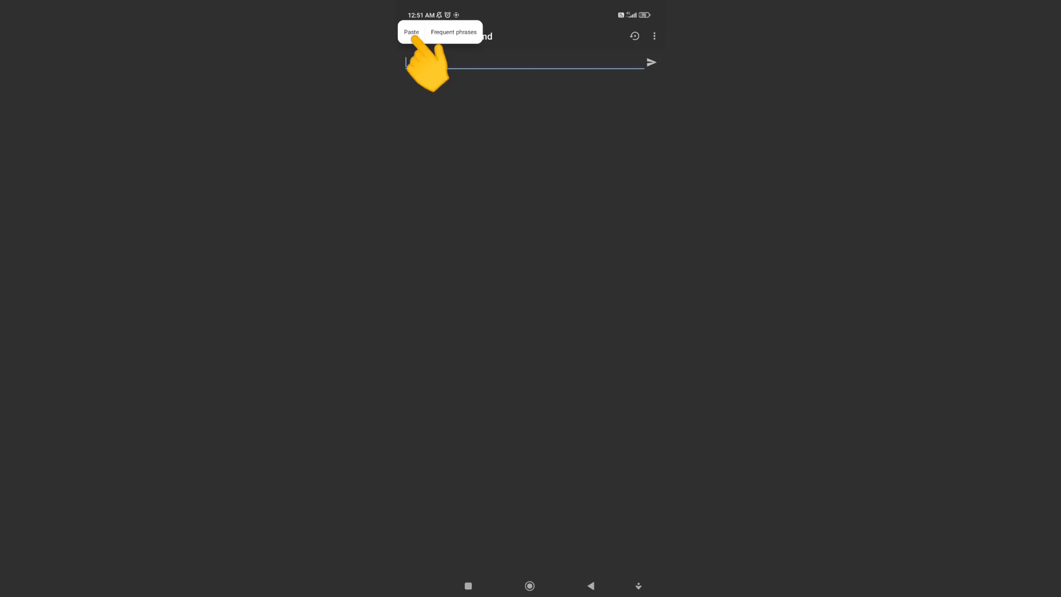
left_click(412, 33)
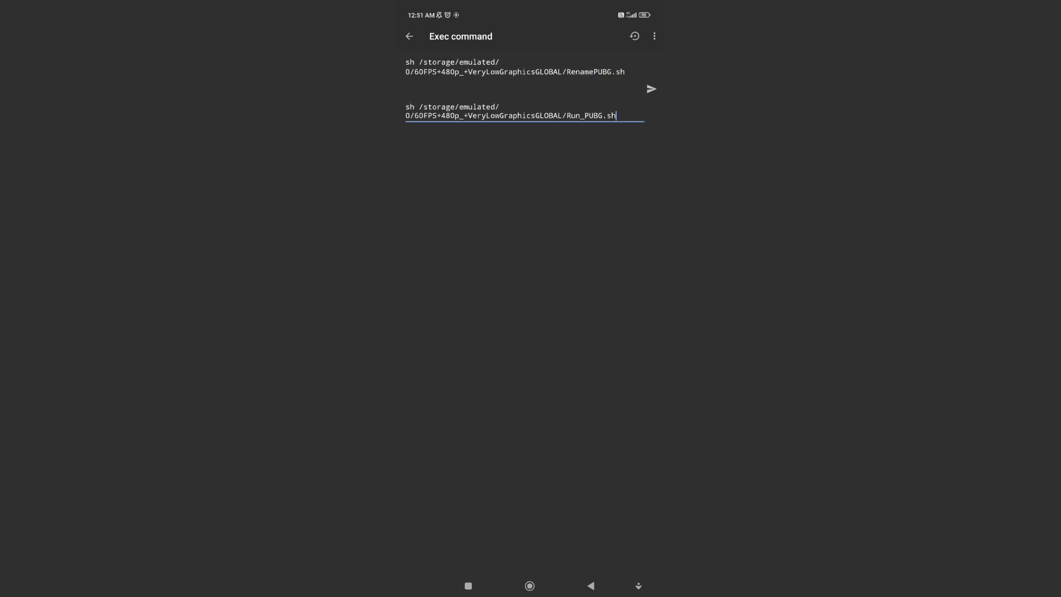
left_click(652, 89)
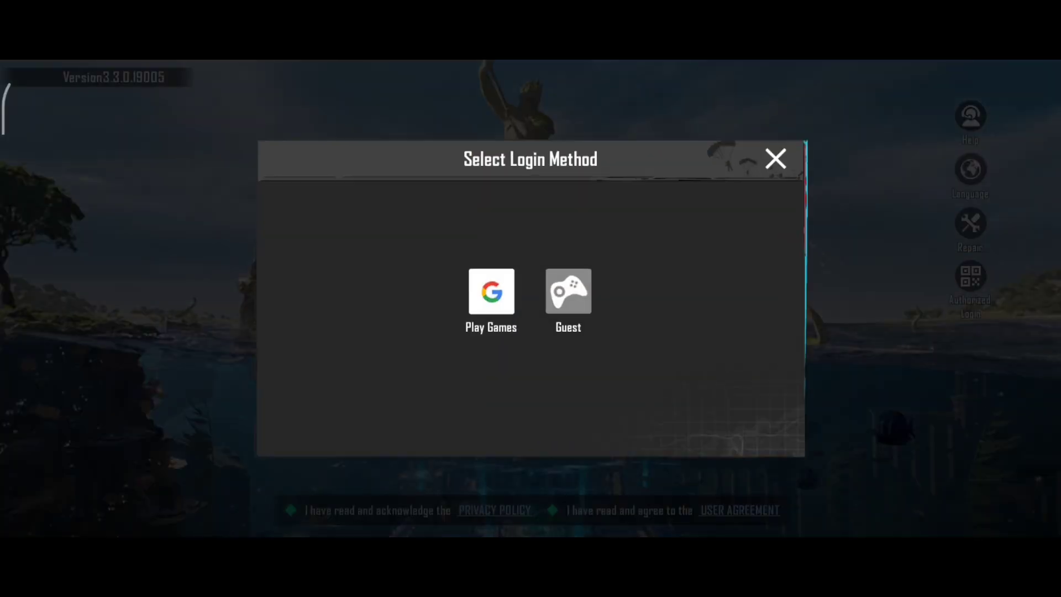
Sign in to PUBG Mobile with Google Play Games from the login screen
left_click(492, 292)
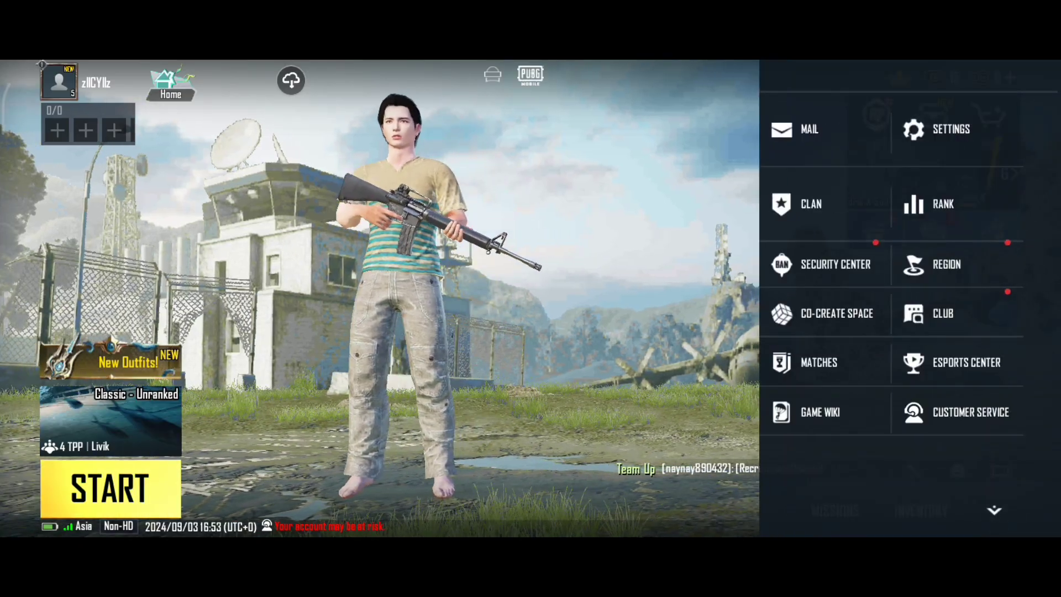
scroll(480, 331, "down", 5)
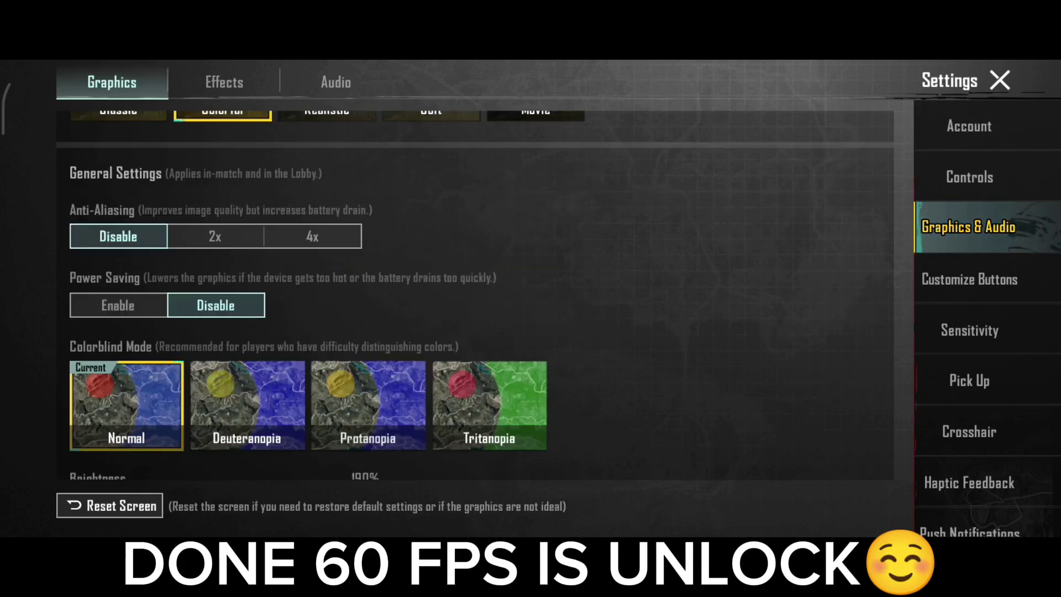
scroll(481, 332, "down", 3)
scroll(481, 332, "up", 8)
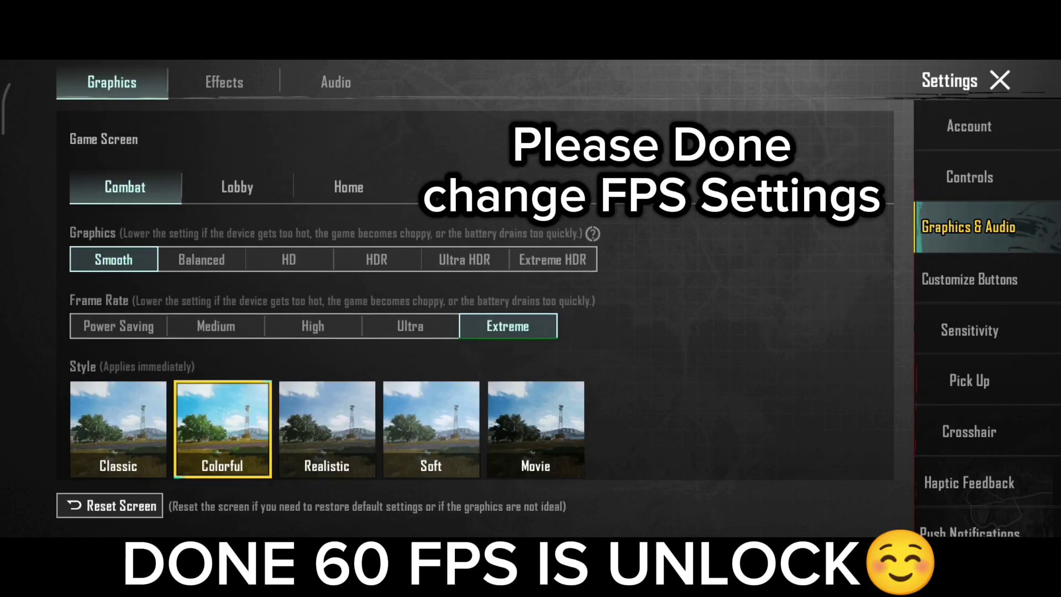
Try several Frame Rate options in the Graphics settings, leaving Extreme selected
left_click(410, 326)
left_click(313, 326)
left_click(118, 326)
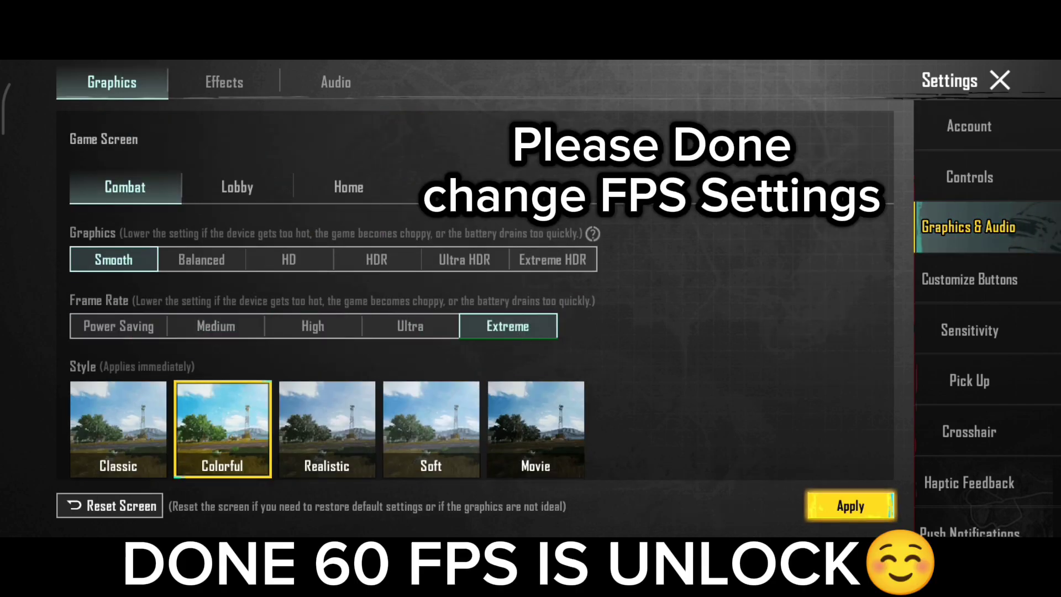